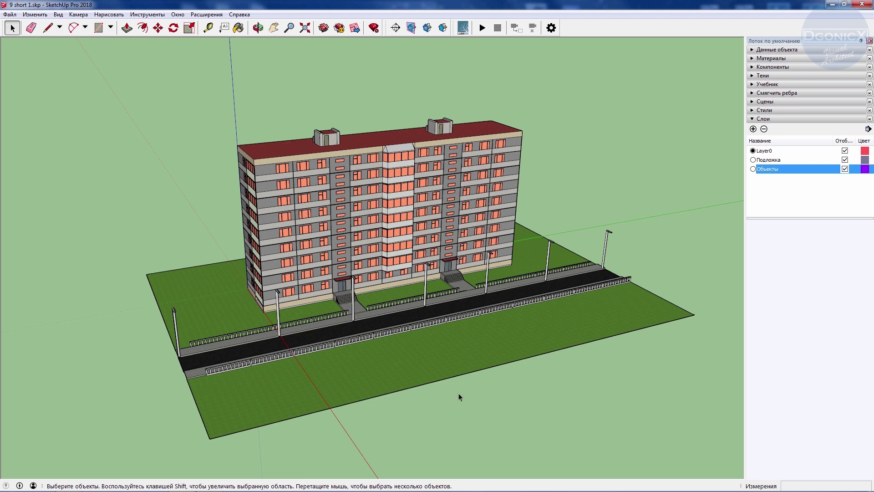
Orbit around the apartment block to an elevated oblique view
{"action": "mouse_move", "coordinate": [643, 236]}
{"action": "middle_mouse_down"}
{"action": "mouse_move", "coordinate": [275, 232]}
{"action": "mouse_move", "coordinate": [472, 250]}
{"action": "middle_mouse_up"}
{"action": "middle_click_drag", "start_coordinate": [672, 245], "coordinate": [163, 255]}
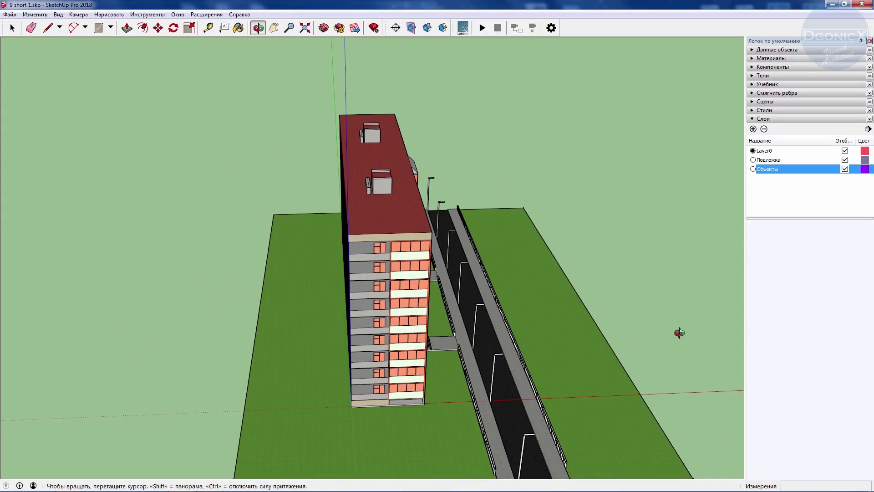
{"action": "middle_click_drag", "start_coordinate": [679, 333], "coordinate": [194, 229]}
{"action": "mouse_move", "coordinate": [194, 229]}
{"action": "left_mouse_down"}
{"action": "mouse_move", "coordinate": [457, 285]}
{"action": "mouse_move", "coordinate": [390, 362]}
{"action": "left_mouse_up"}
{"action": "key", "text": "space"}
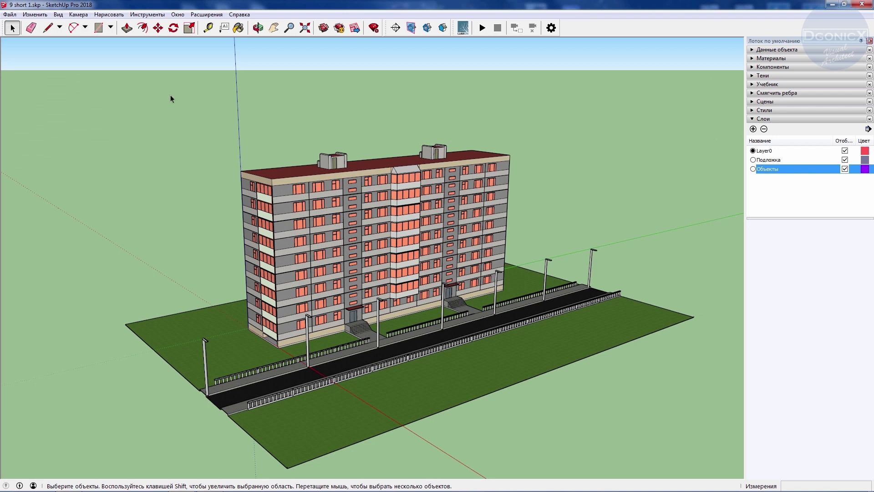
Preview sun shadows from the display options, then turn them back off
{"action": "left_click", "coordinate": [59, 15]}
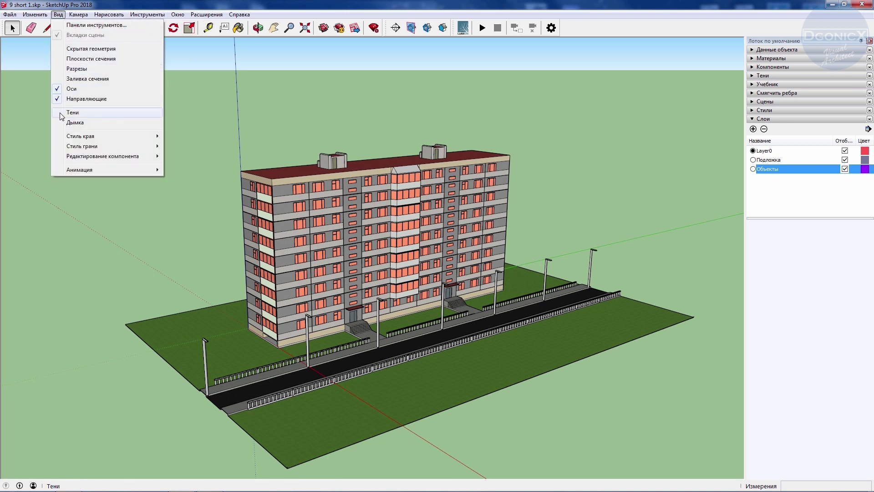
{"action": "left_click", "coordinate": [73, 112]}
{"action": "mouse_move", "coordinate": [635, 307]}
{"action": "middle_mouse_down"}
{"action": "mouse_move", "coordinate": [392, 420]}
{"action": "mouse_move", "coordinate": [474, 361]}
{"action": "mouse_move", "coordinate": [446, 346]}
{"action": "middle_mouse_up"}
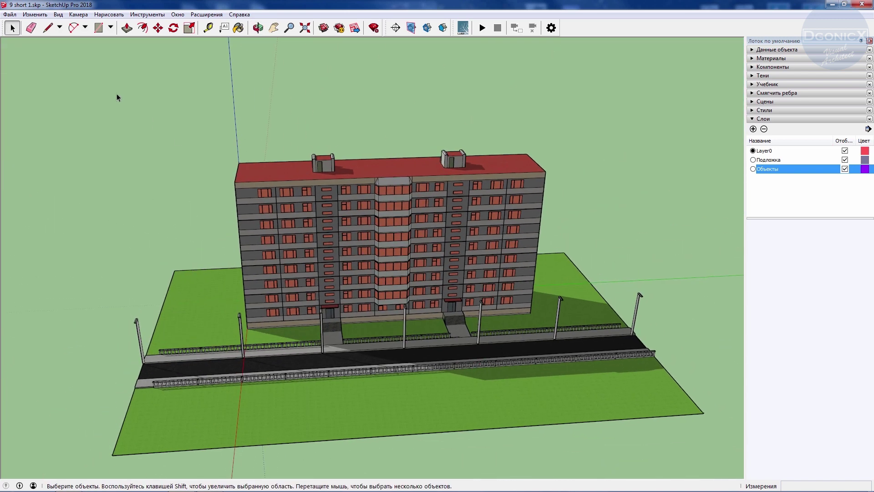
{"action": "left_click", "coordinate": [58, 14]}
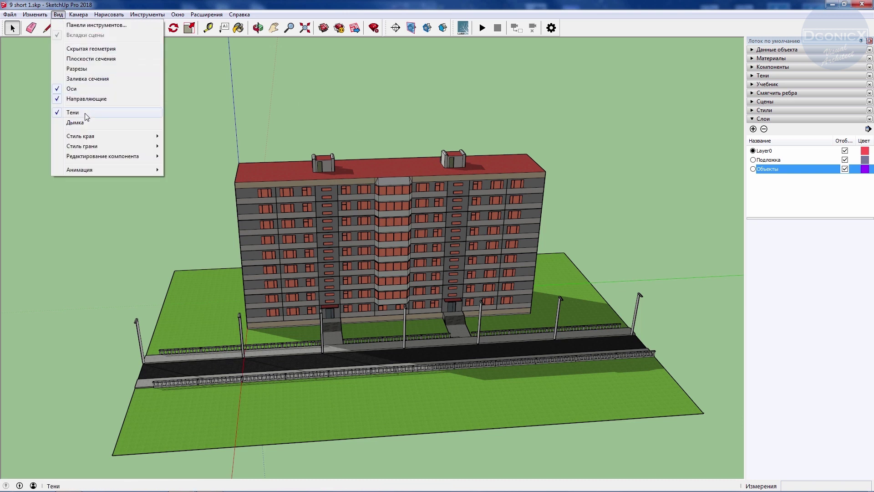
{"action": "left_click", "coordinate": [87, 113]}
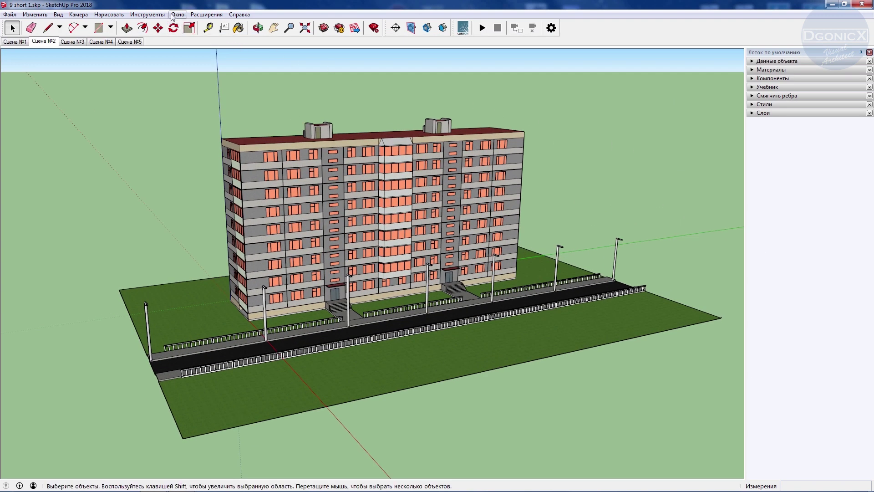
Show and expand the Shadows panel with sun shadows switched on
{"action": "left_click", "coordinate": [178, 14]}
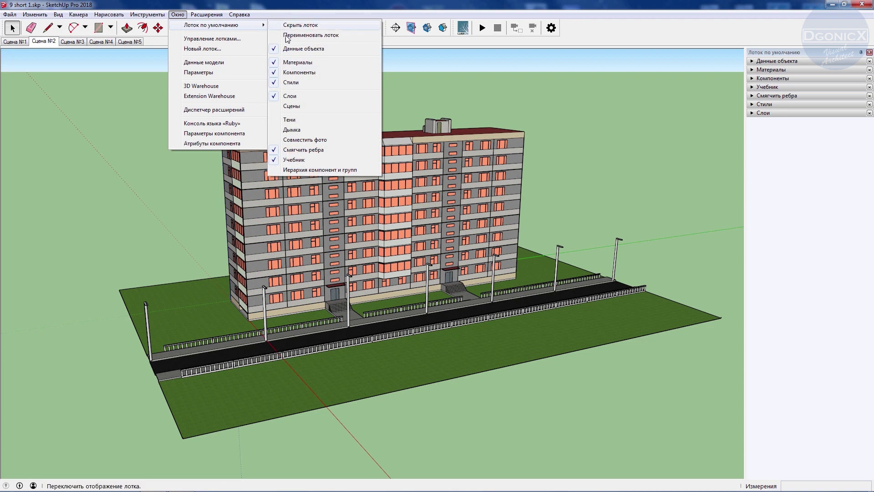
{"action": "left_click", "coordinate": [302, 121]}
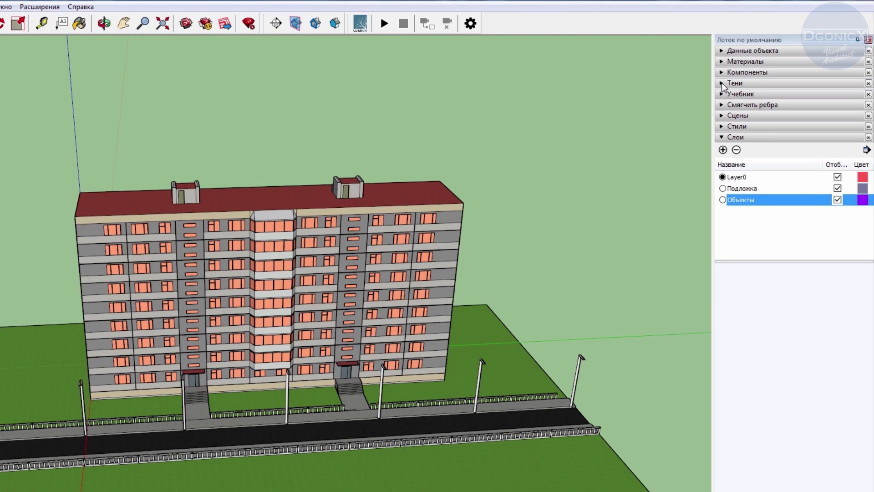
{"action": "left_click", "coordinate": [723, 83]}
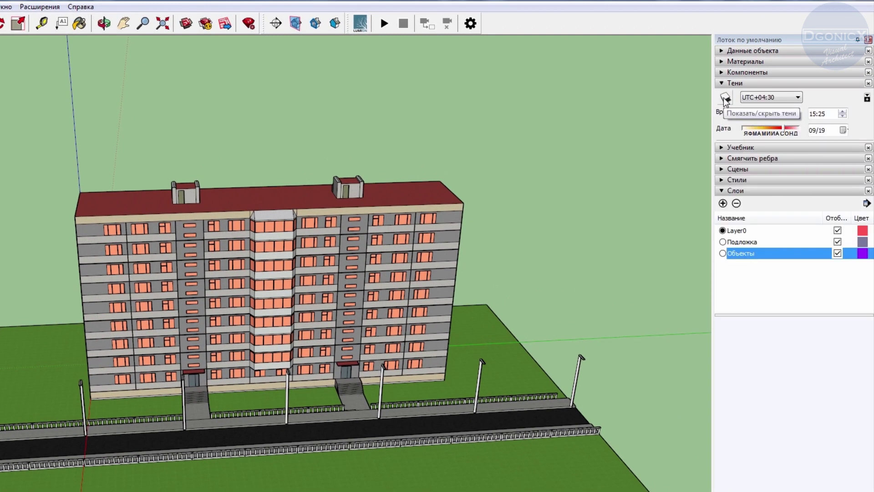
{"action": "left_click", "coordinate": [725, 97]}
{"action": "left_click", "coordinate": [725, 97]}
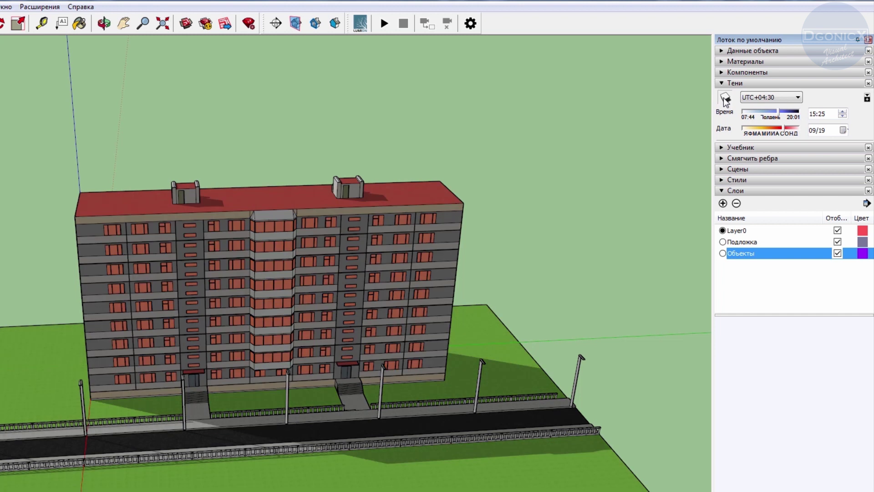
Set the shadow time zone to UTC+04:00 and adjust the time of day
{"action": "left_click", "coordinate": [758, 97]}
{"action": "left_click", "coordinate": [763, 130]}
{"action": "left_click", "coordinate": [763, 98]}
{"action": "left_click", "coordinate": [774, 171]}
{"action": "left_click", "coordinate": [761, 96]}
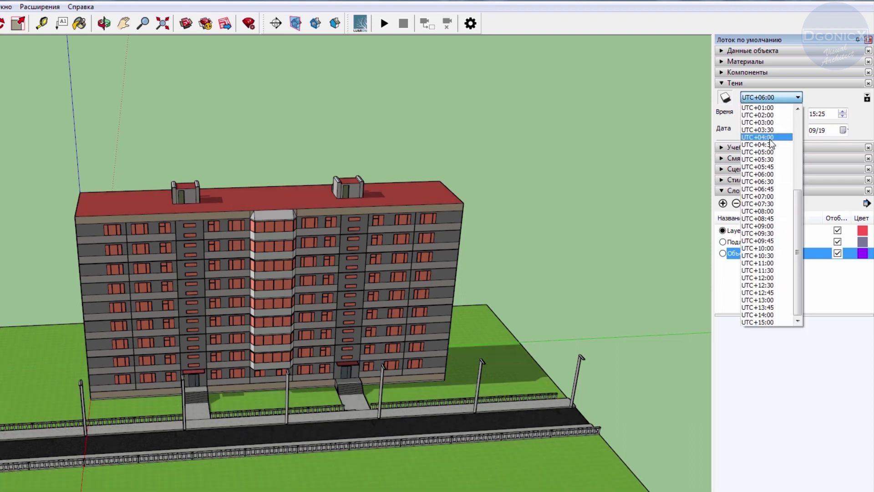
{"action": "left_click", "coordinate": [768, 138]}
{"action": "mouse_move", "coordinate": [775, 110]}
{"action": "left_mouse_down"}
{"action": "mouse_move", "coordinate": [766, 112]}
{"action": "mouse_move", "coordinate": [779, 113]}
{"action": "mouse_move", "coordinate": [779, 138]}
{"action": "left_mouse_up"}
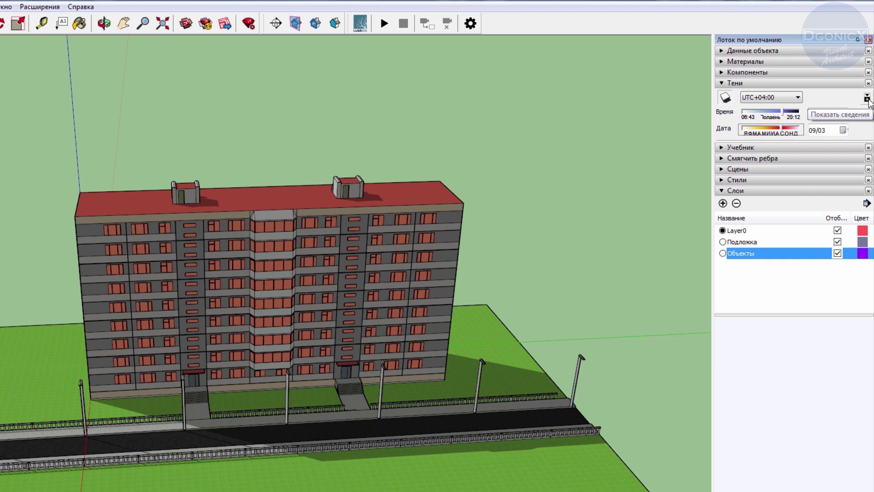
Expand the shadow details and set Light to 65 and Dark to 59
{"action": "left_click", "coordinate": [868, 98]}
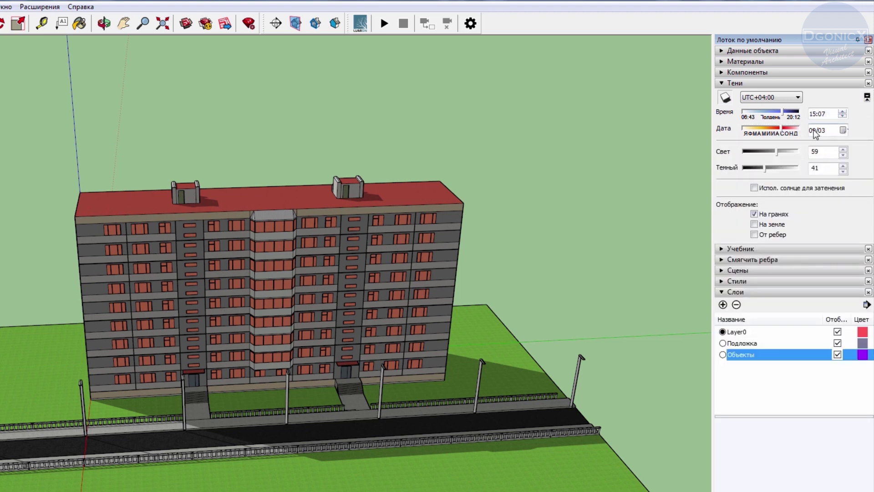
{"action": "left_click_drag", "start_coordinate": [780, 151], "coordinate": [778, 155]}
{"action": "left_click_drag", "start_coordinate": [764, 170], "coordinate": [775, 174]}
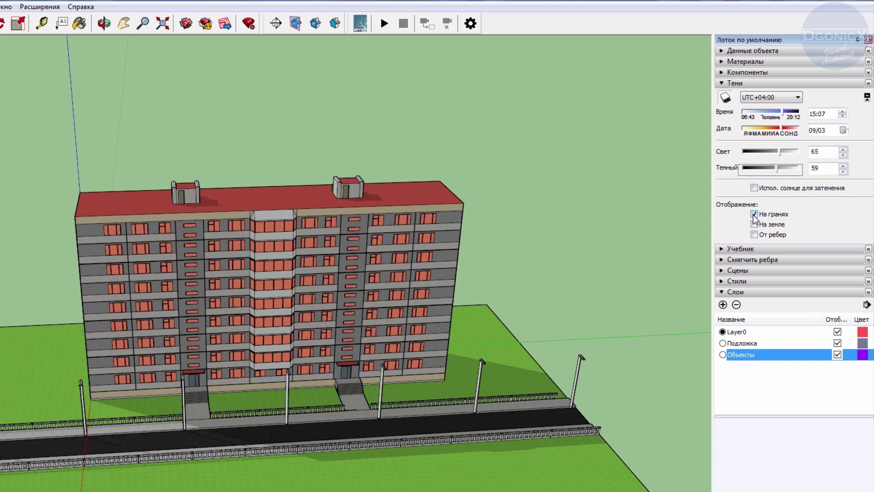
Zoom in, cast shadows on the ground, and toggle the Объекты layer off and on
{"action": "scroll", "coordinate": [382, 438], "scroll_direction": "up", "scroll_amount": 2}
{"action": "scroll", "coordinate": [313, 481], "scroll_direction": "up", "scroll_amount": 2}
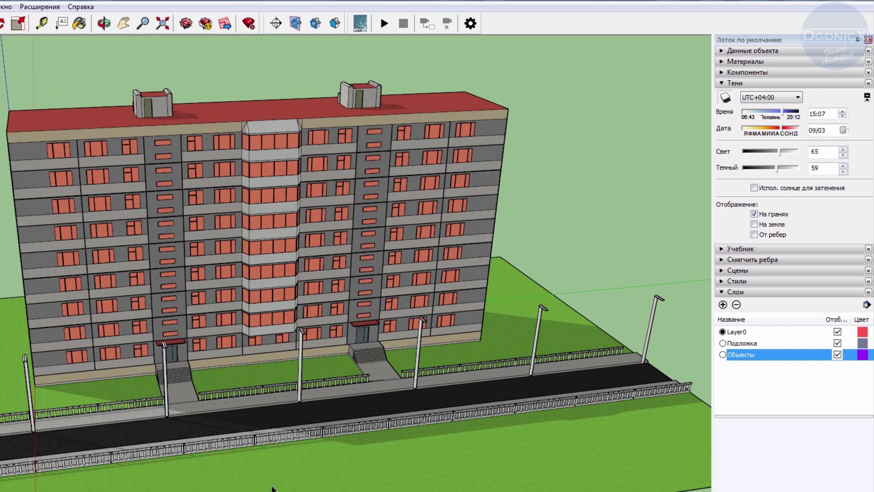
{"action": "scroll", "coordinate": [279, 482], "scroll_direction": "up", "scroll_amount": 2}
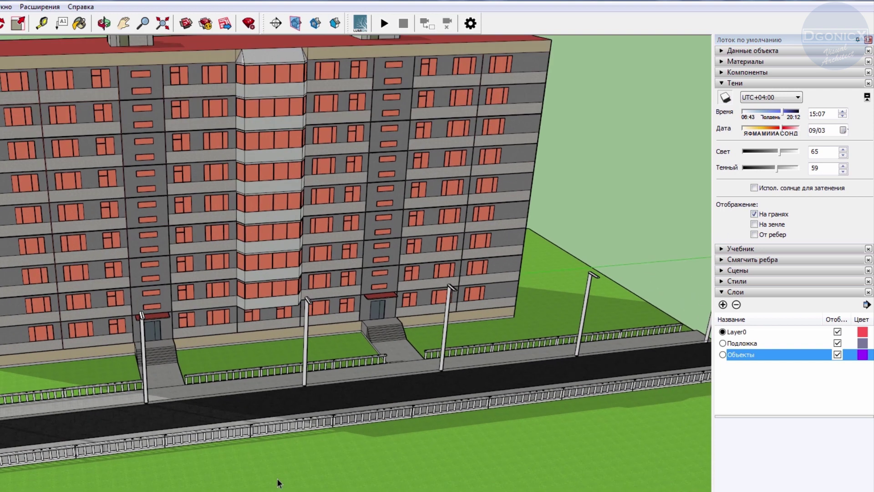
{"action": "left_click", "coordinate": [754, 225]}
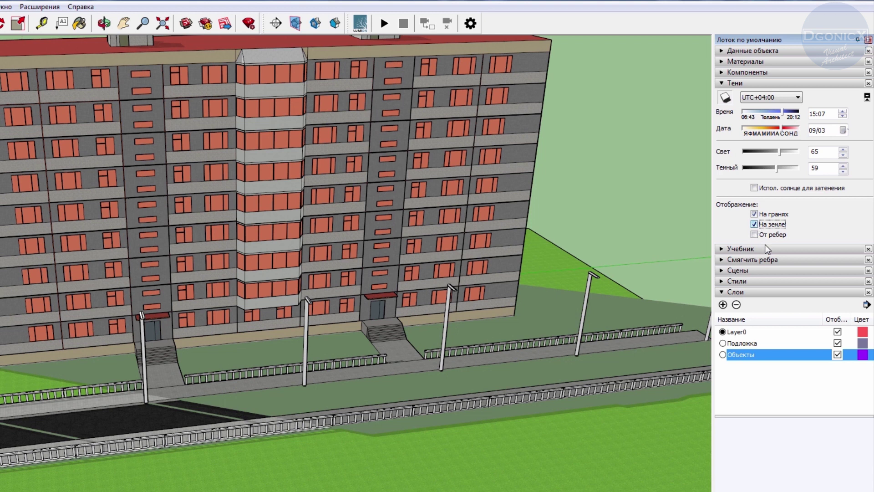
{"action": "left_click", "coordinate": [837, 354]}
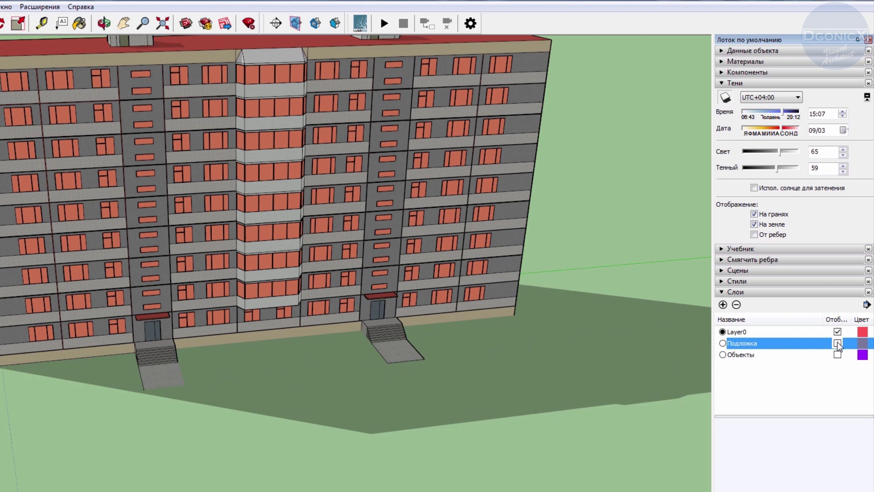
{"action": "left_click", "coordinate": [837, 343]}
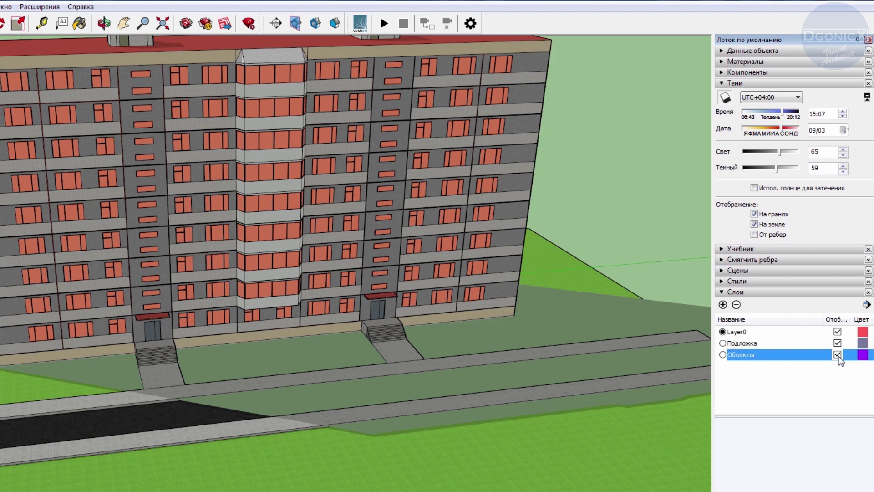
Enable shadows from edges while keeping shadows on faces turned on
{"action": "left_click", "coordinate": [754, 234]}
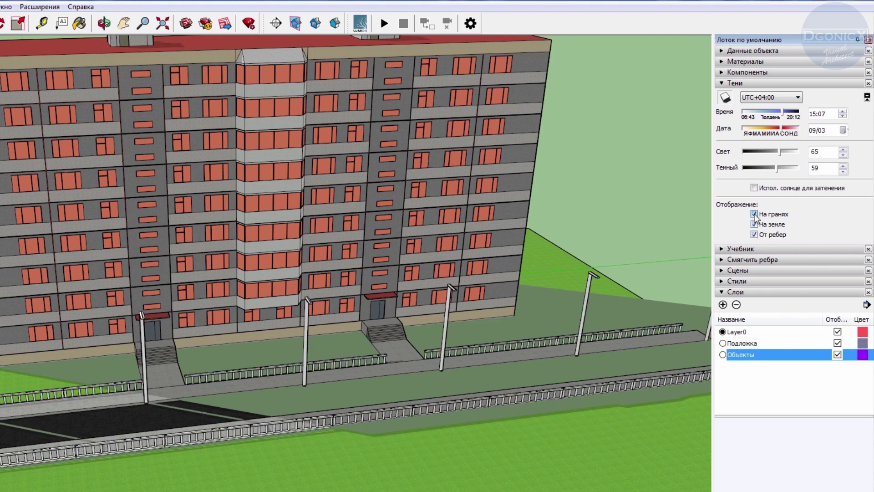
{"action": "left_click", "coordinate": [754, 214]}
{"action": "left_click", "coordinate": [754, 214]}
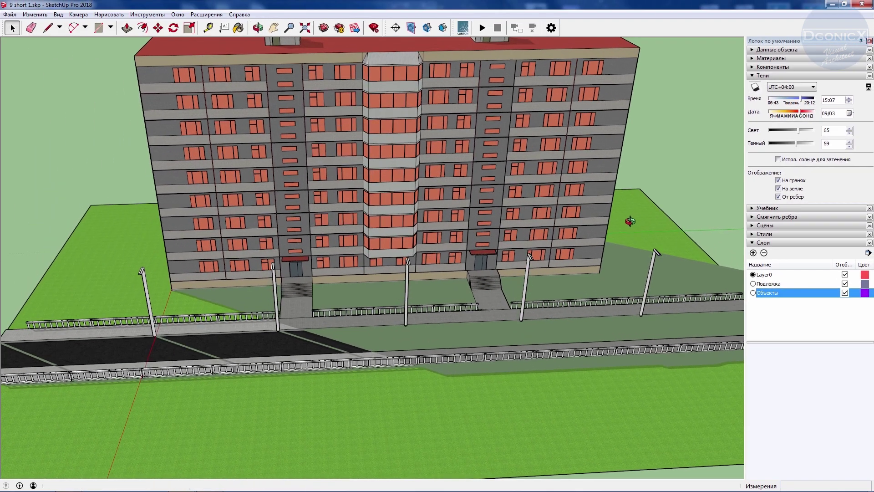
Orbit to a higher frontal view and save it as a new scene
{"action": "mouse_move", "coordinate": [628, 220]}
{"action": "middle_mouse_down"}
{"action": "mouse_move", "coordinate": [587, 224]}
{"action": "mouse_move", "coordinate": [523, 210]}
{"action": "middle_mouse_up"}
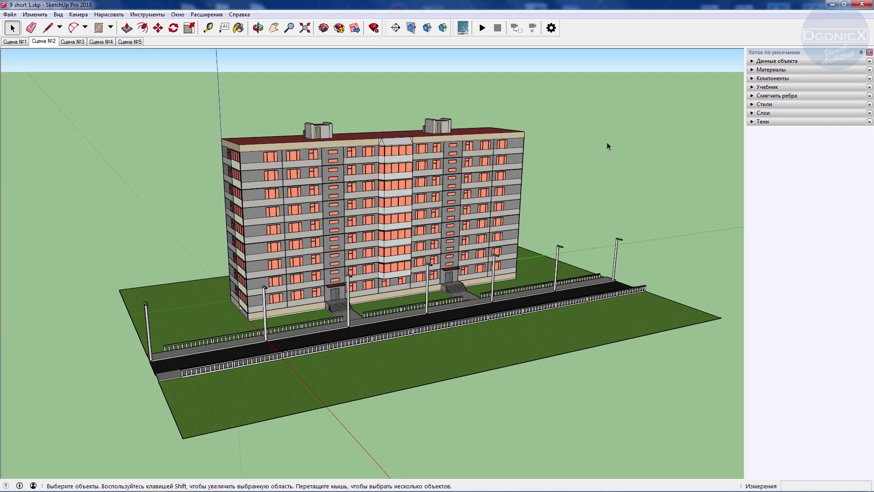
{"action": "left_click", "coordinate": [178, 14]}
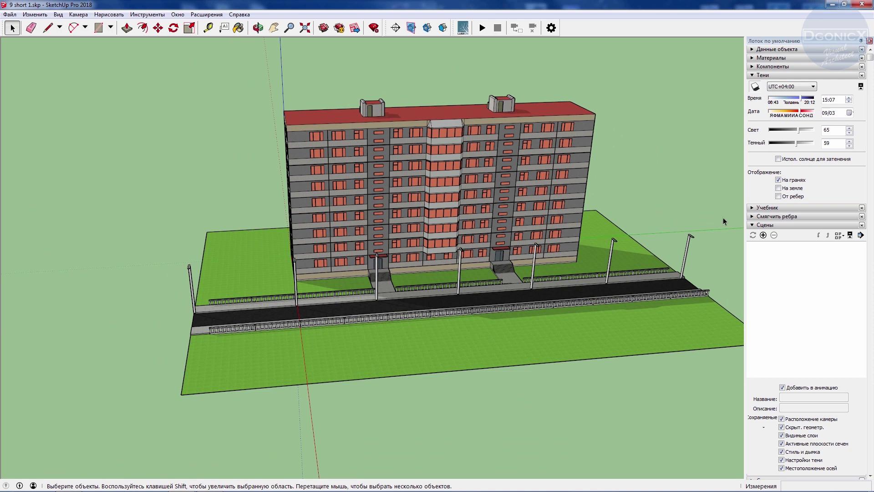
{"action": "left_click", "coordinate": [763, 235]}
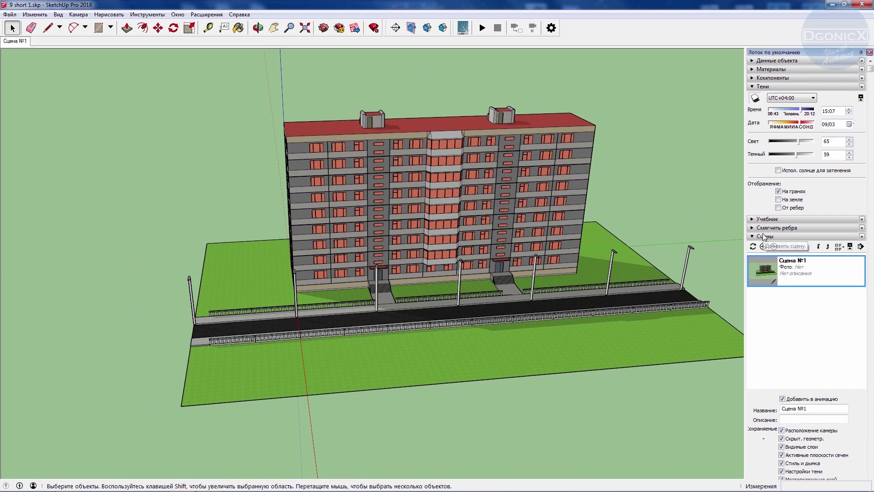
Set the sun time to 18:13 at a new angle and save another scene
{"action": "middle_click_drag", "start_coordinate": [656, 295], "coordinate": [710, 273]}
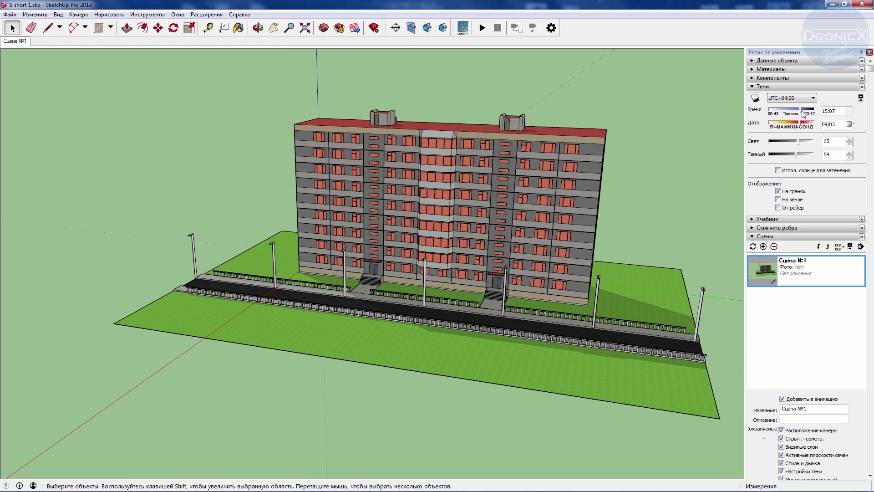
{"action": "left_click_drag", "start_coordinate": [802, 113], "coordinate": [809, 113]}
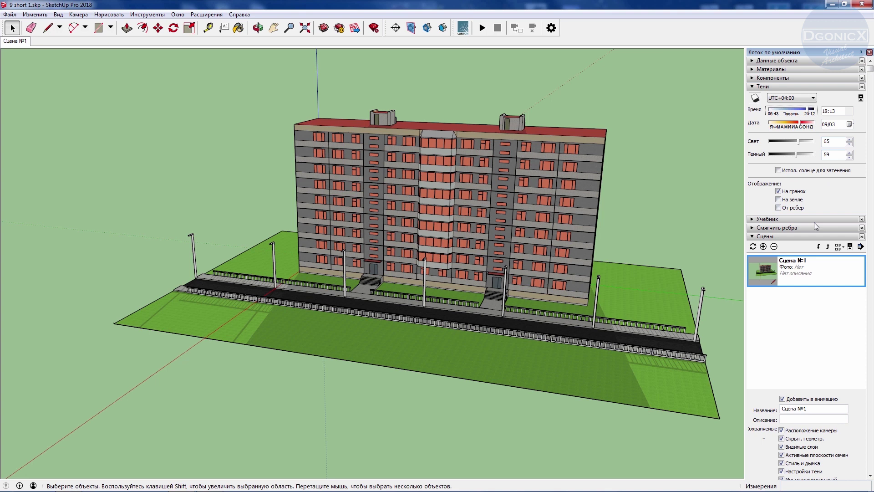
{"action": "left_click", "coordinate": [763, 247]}
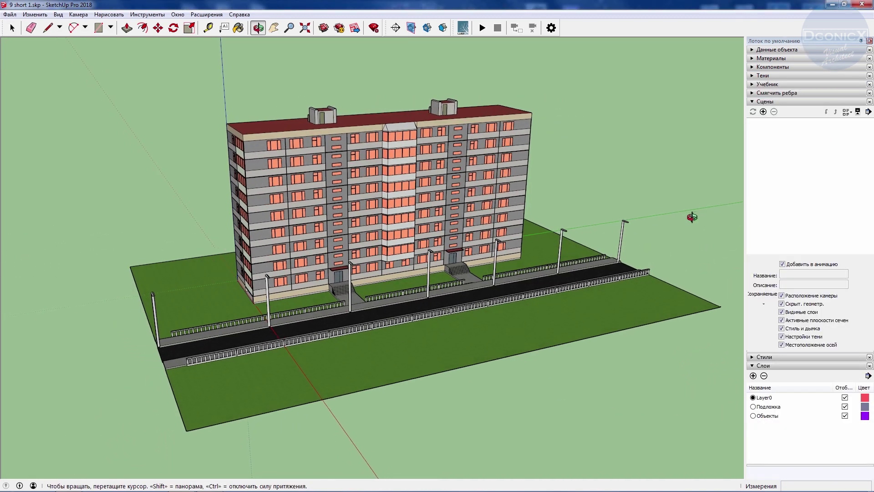
Turn on fog and orbit the model to a new angle
{"action": "left_click", "coordinate": [58, 14]}
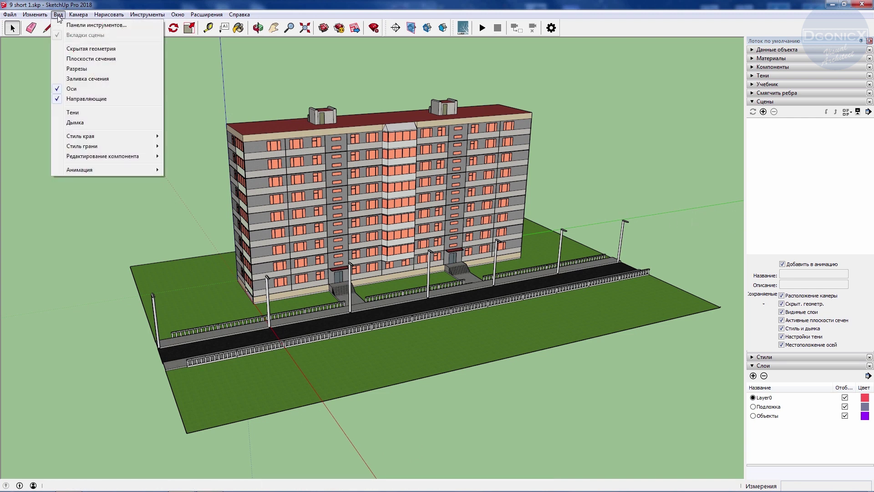
{"action": "left_click", "coordinate": [78, 124]}
{"action": "key", "text": "o"}
{"action": "mouse_move", "coordinate": [361, 205]}
{"action": "left_mouse_down"}
{"action": "mouse_move", "coordinate": [434, 230]}
{"action": "mouse_move", "coordinate": [325, 226]}
{"action": "left_mouse_up"}
{"action": "key", "text": "space"}
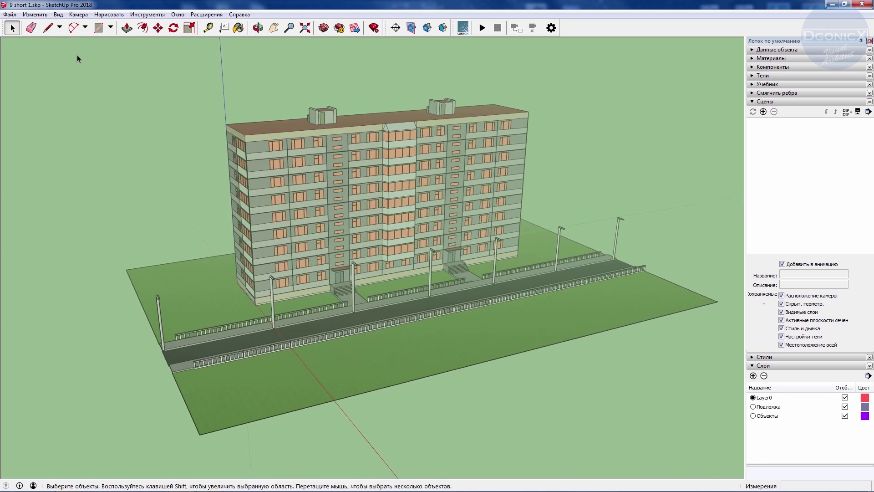
Turn fog off and save the current view as Сцена №1
{"action": "left_click", "coordinate": [54, 15]}
{"action": "left_click", "coordinate": [75, 126]}
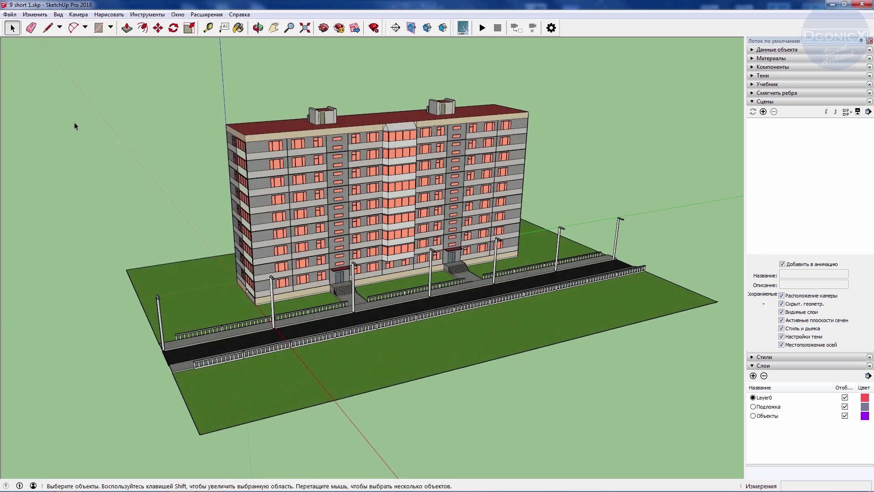
{"action": "left_click", "coordinate": [764, 112]}
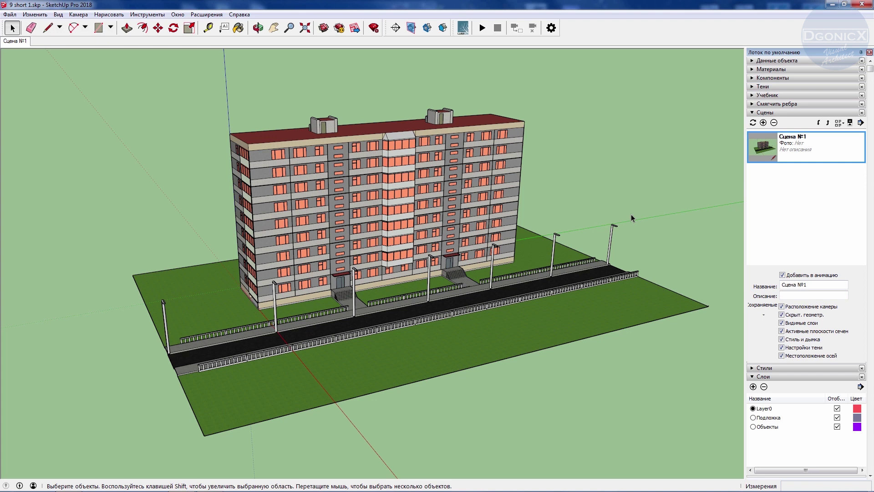
Save a front view as Сцена №2 and a foggy right-side view as Сцена №3, then play the animation
{"action": "middle_click_drag", "start_coordinate": [627, 222], "coordinate": [476, 214]}
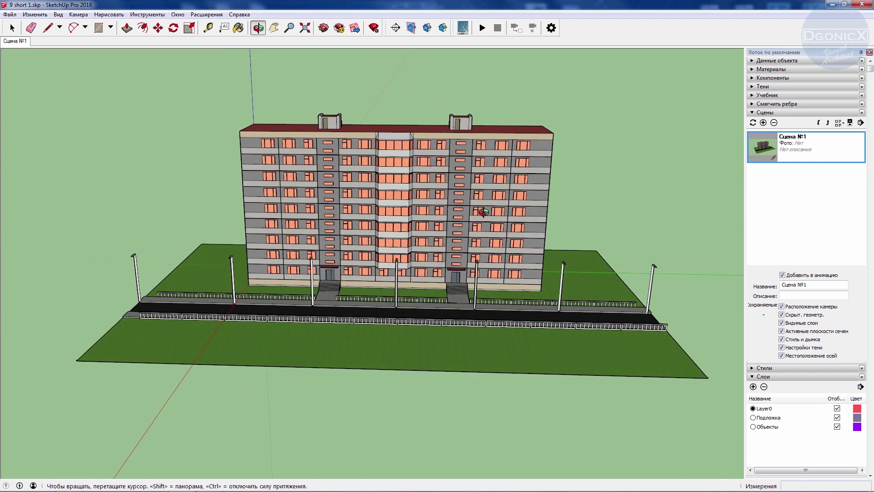
{"action": "left_click", "coordinate": [763, 123]}
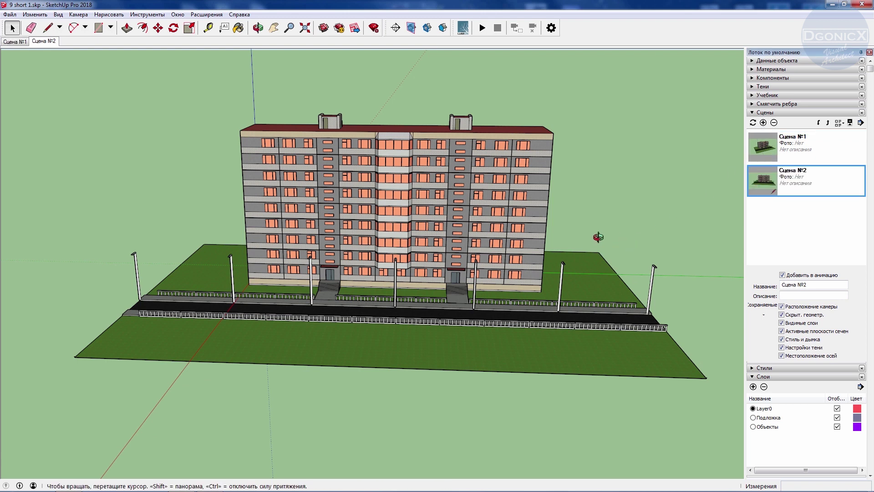
{"action": "middle_click_drag", "start_coordinate": [660, 201], "coordinate": [532, 220]}
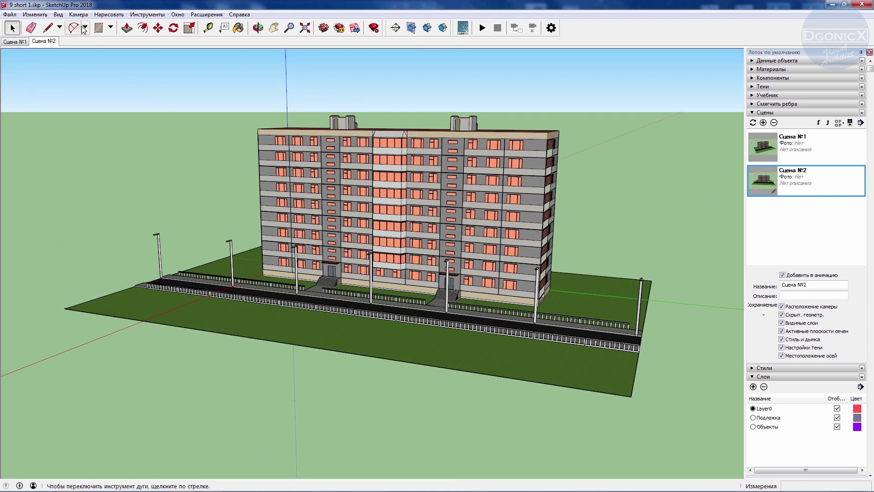
{"action": "left_click", "coordinate": [59, 14]}
{"action": "left_click", "coordinate": [81, 122]}
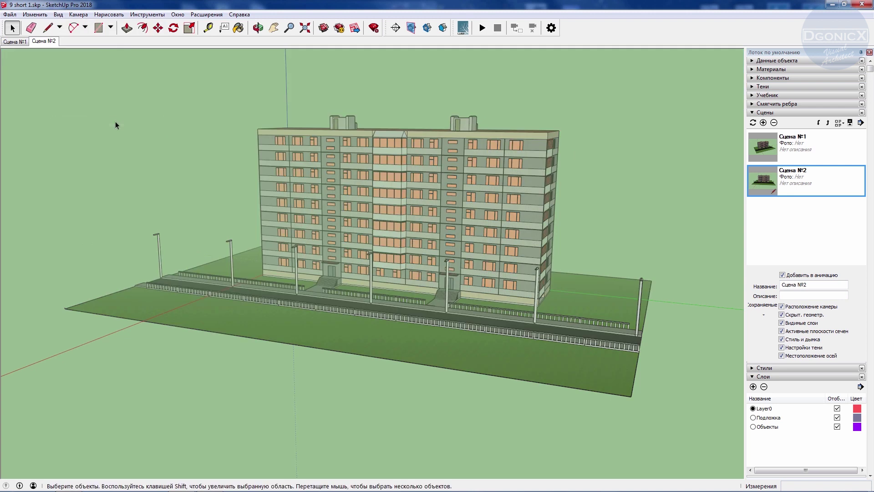
{"action": "left_click", "coordinate": [763, 122]}
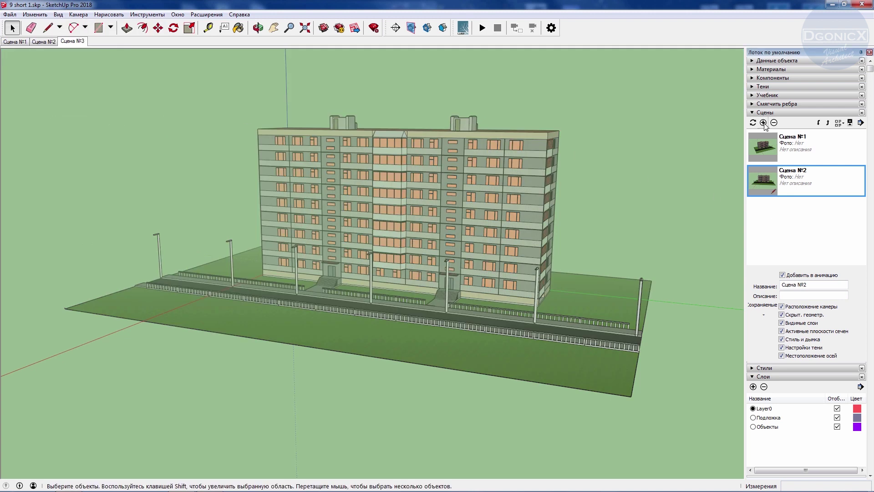
{"action": "right_click", "coordinate": [15, 44]}
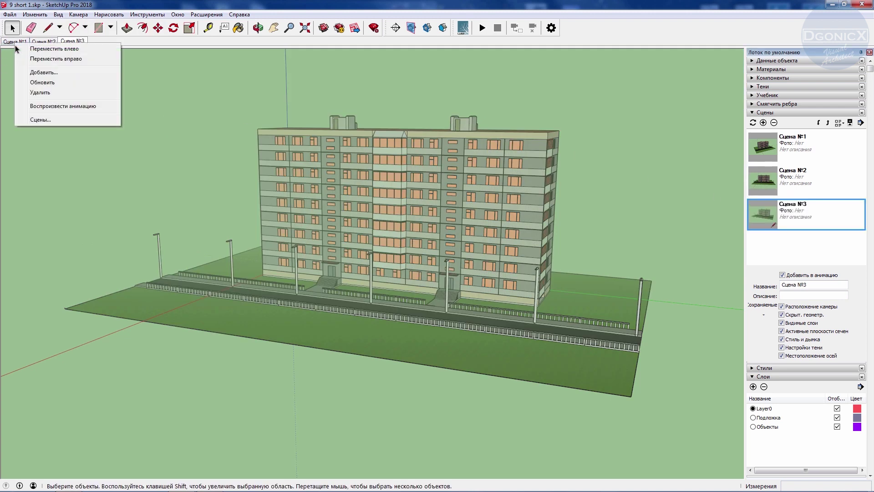
{"action": "left_click", "coordinate": [42, 105]}
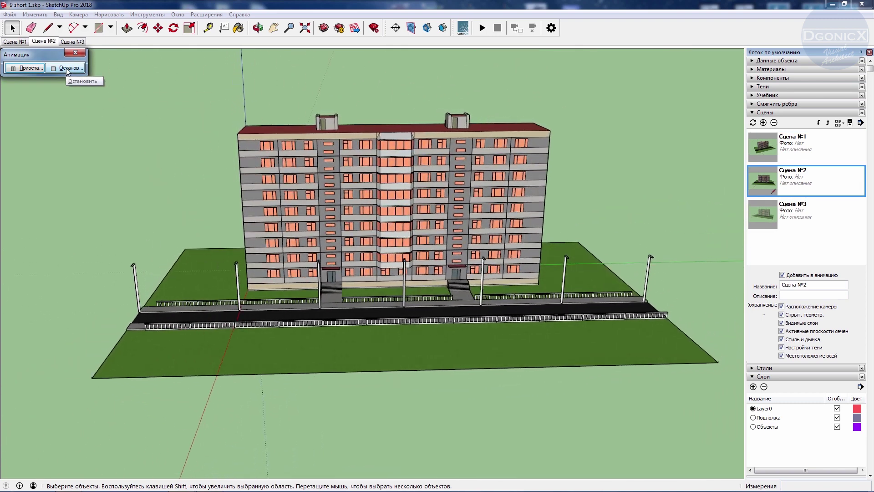
Stop the animation, zoom to extents, save Сцена №5 and select Сцена №4
{"action": "left_click", "coordinate": [74, 54]}
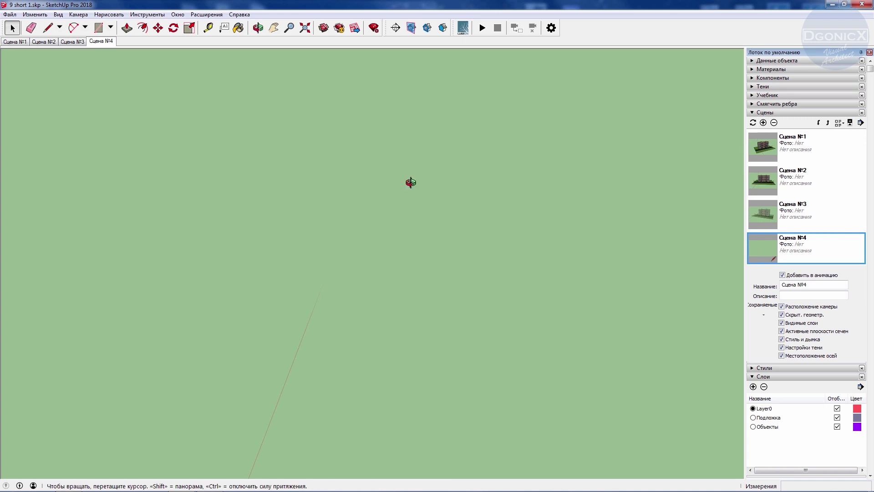
{"action": "key", "text": "shift+z"}
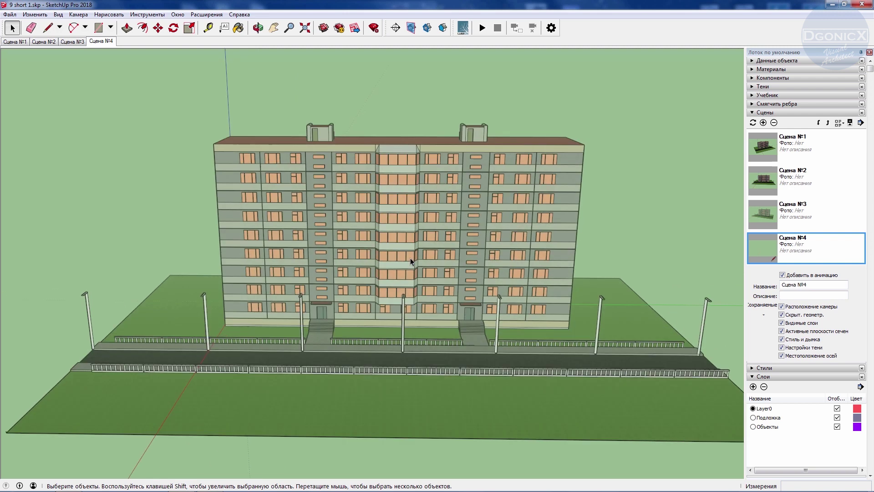
{"action": "left_click", "coordinate": [764, 122]}
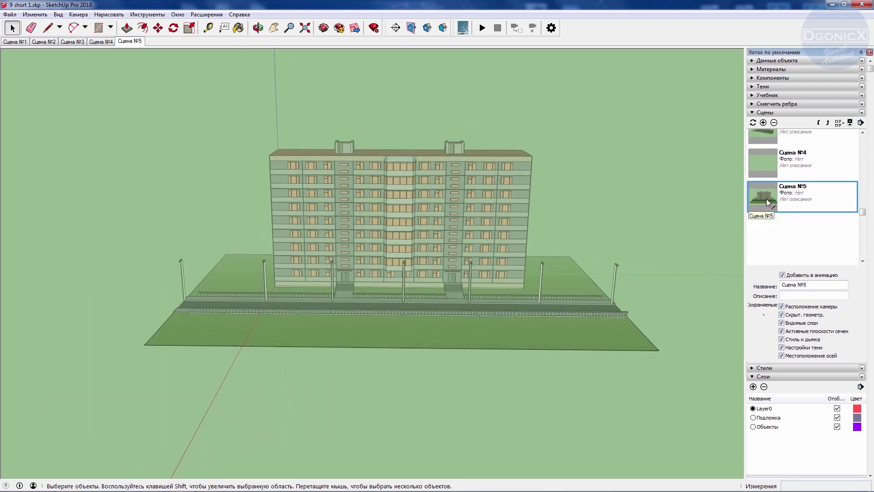
{"action": "left_click", "coordinate": [764, 166]}
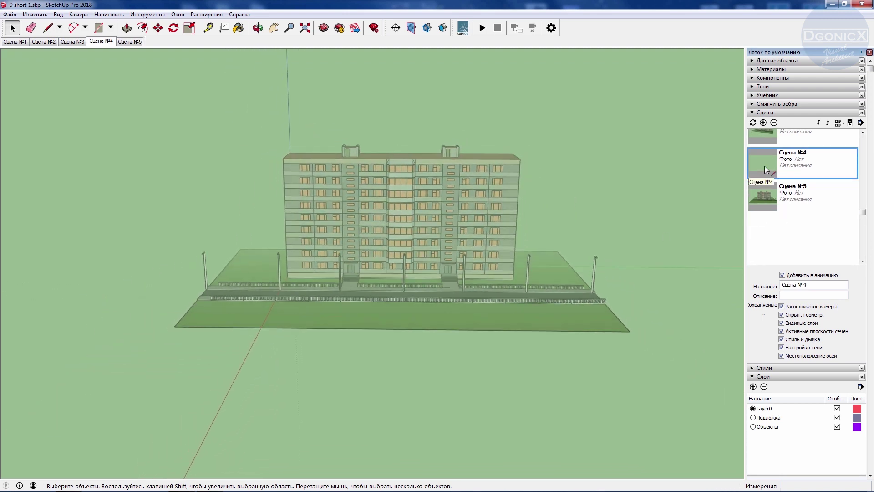
Return to Сцена №1 and play the animation through all five scenes
{"action": "right_click", "coordinate": [15, 42]}
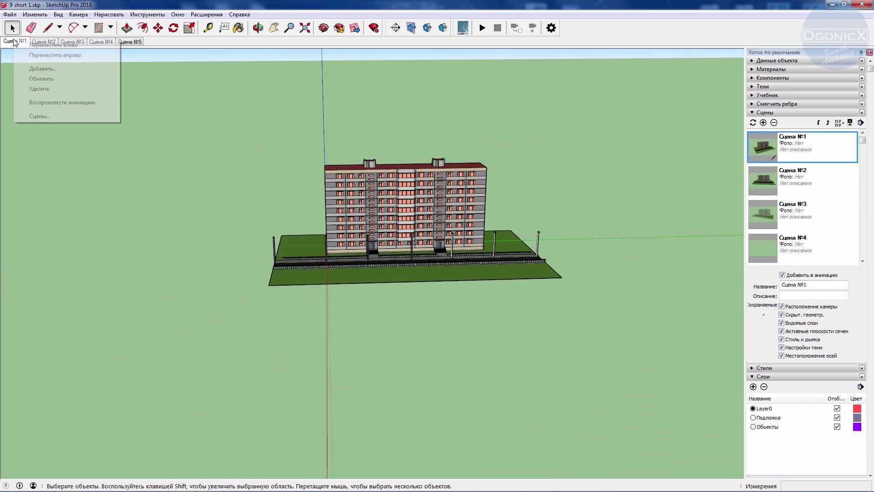
{"action": "left_click", "coordinate": [39, 102]}
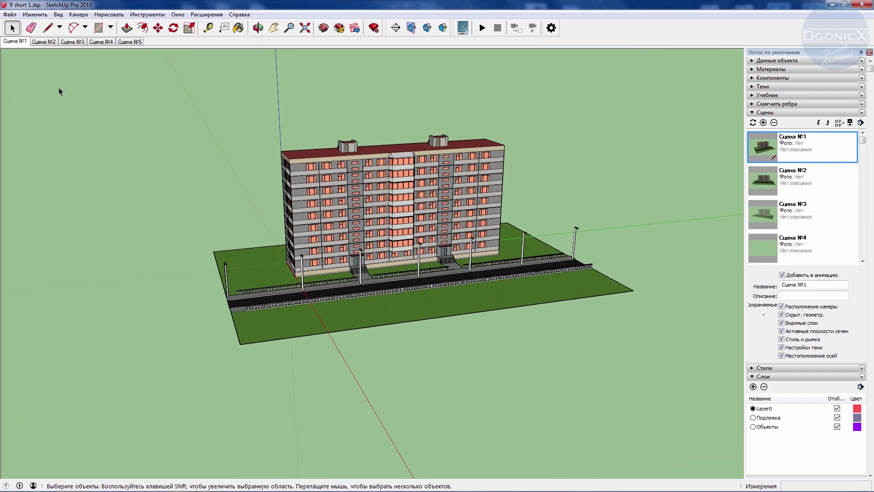
{"action": "right_click", "coordinate": [13, 41]}
{"action": "left_click", "coordinate": [40, 103]}
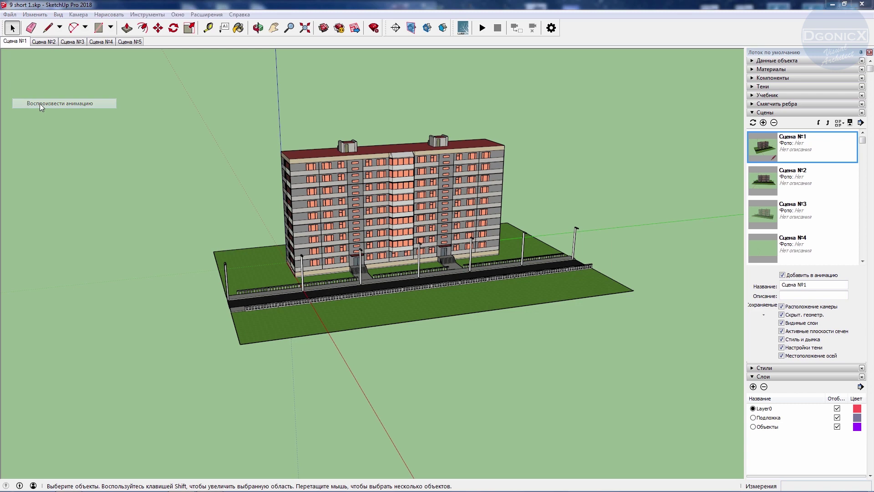